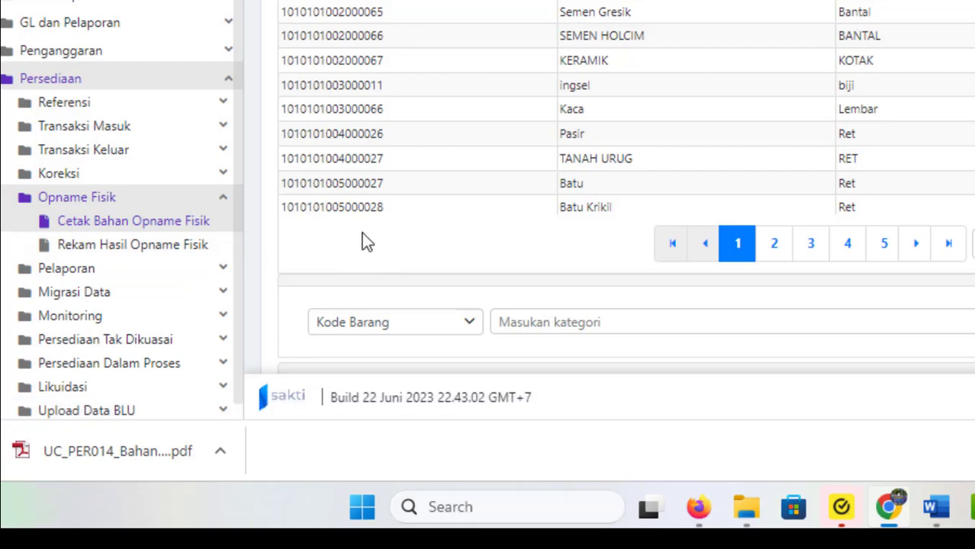
# Start a new Rekam Hasil Opname Fisik record and copy the Nomor of the Berita Acara Opname Fisik document in Word.
pyautogui.click(122, 252)
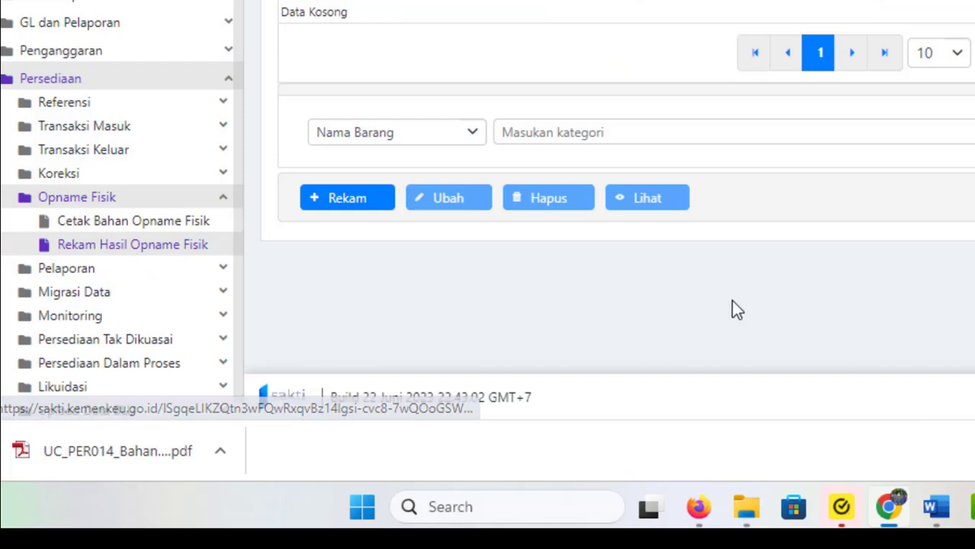
pyautogui.click(339, 203)
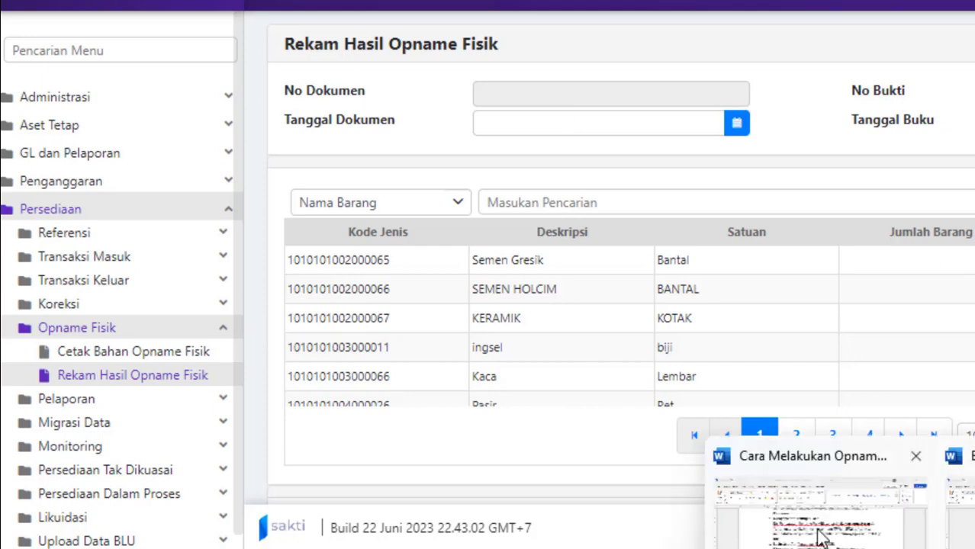
pyautogui.moveTo(963, 504)
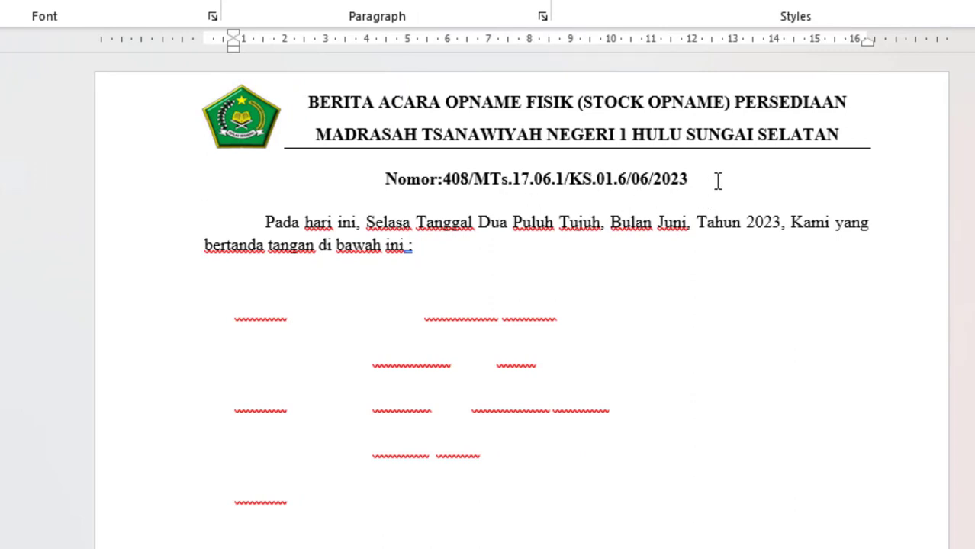
pyautogui.moveTo(701, 180); pyautogui.dragTo(453, 186)
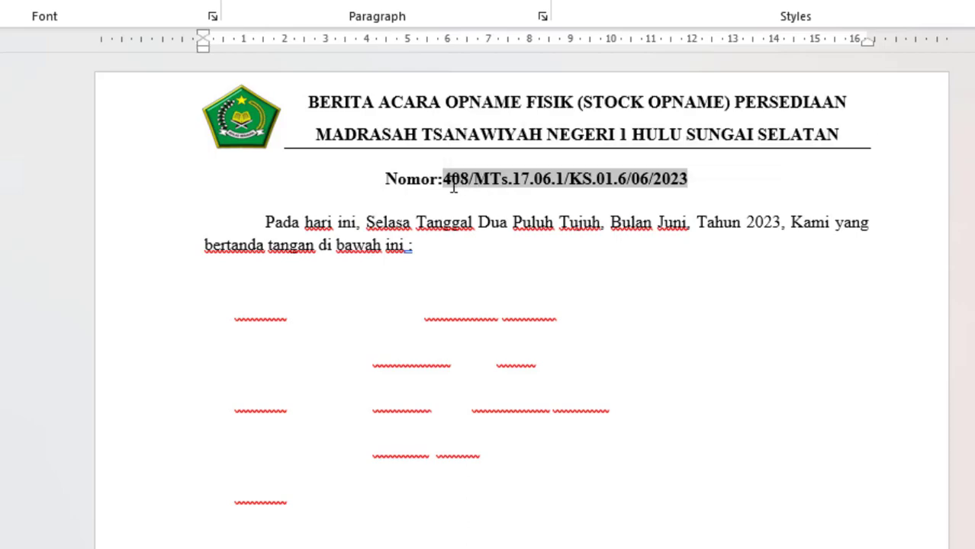
pyautogui.hotkey('alt', 'Tab')
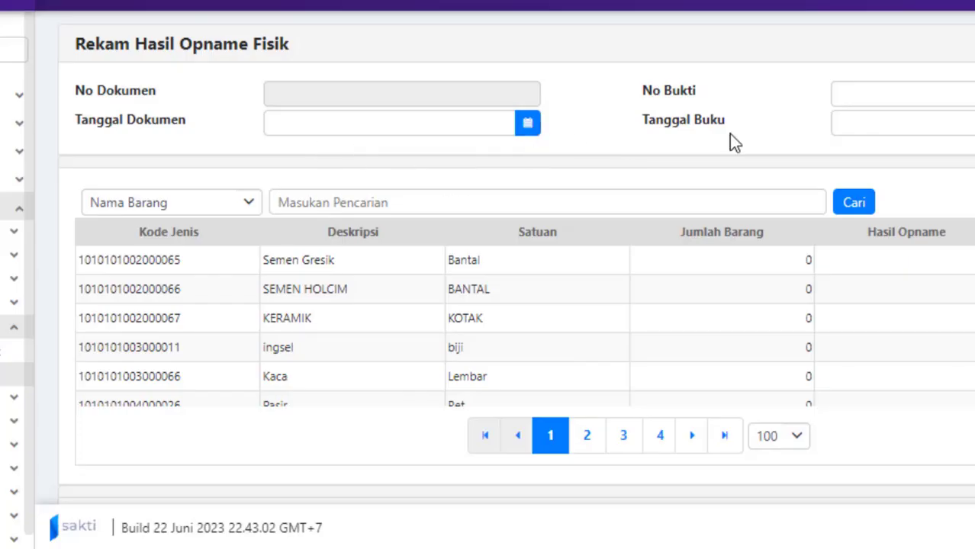
# Set Tanggal Dokumen and Tanggal Buku to 27/06/2023 and No Bukti to 408/MTs.17.06.1/KS.01.6/06/2023.
pyautogui.click(528, 125)
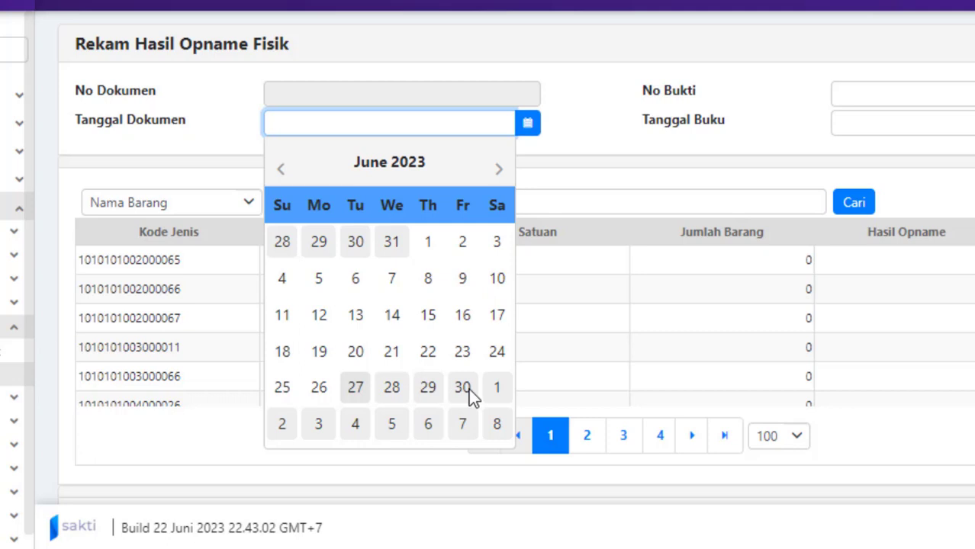
pyautogui.click(356, 391)
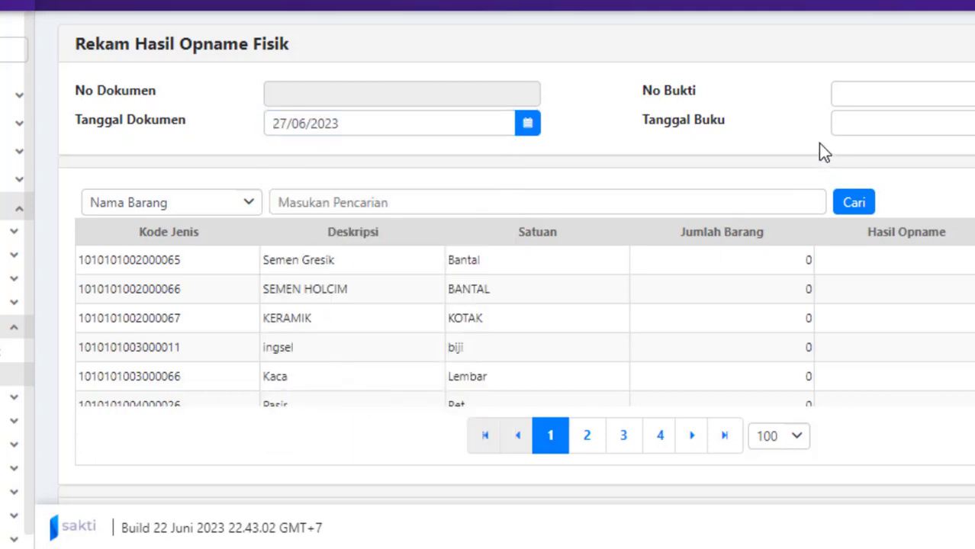
pyautogui.click(880, 96)
pyautogui.write('408/MPs.17.06.1/KS.01.6/06/2023')
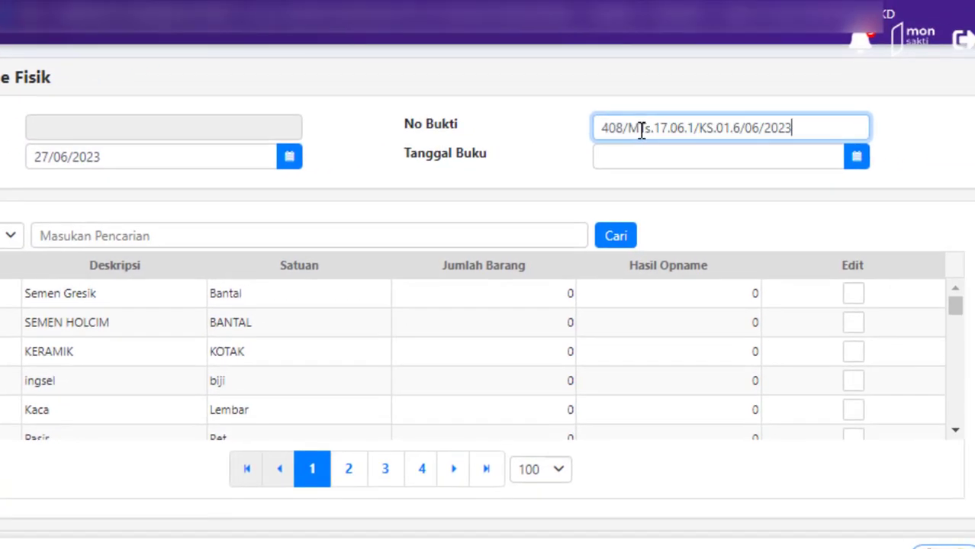
pyautogui.click(859, 166)
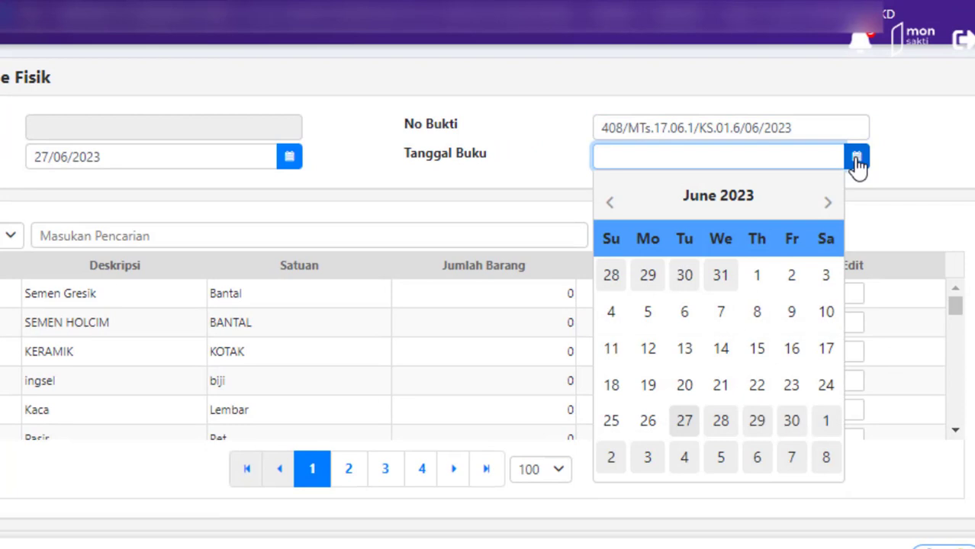
pyautogui.click(685, 424)
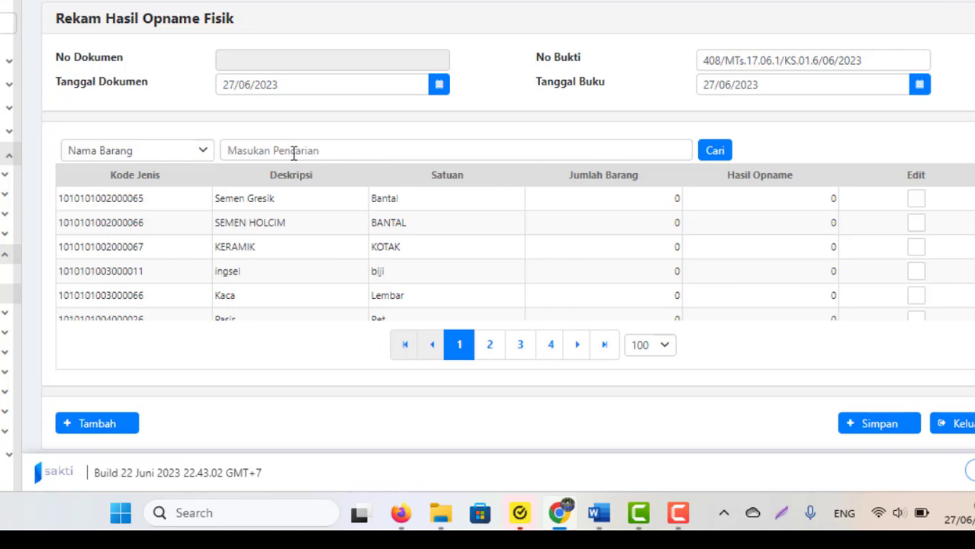
# Search the item list by Nama Barang for "binder clip".
pyautogui.click(202, 156)
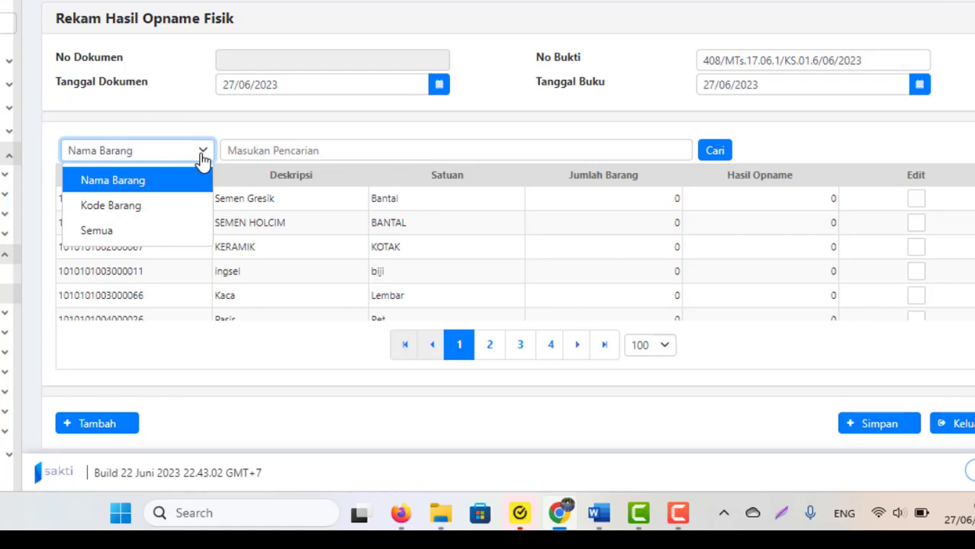
pyautogui.click(112, 183)
pyautogui.click(263, 148)
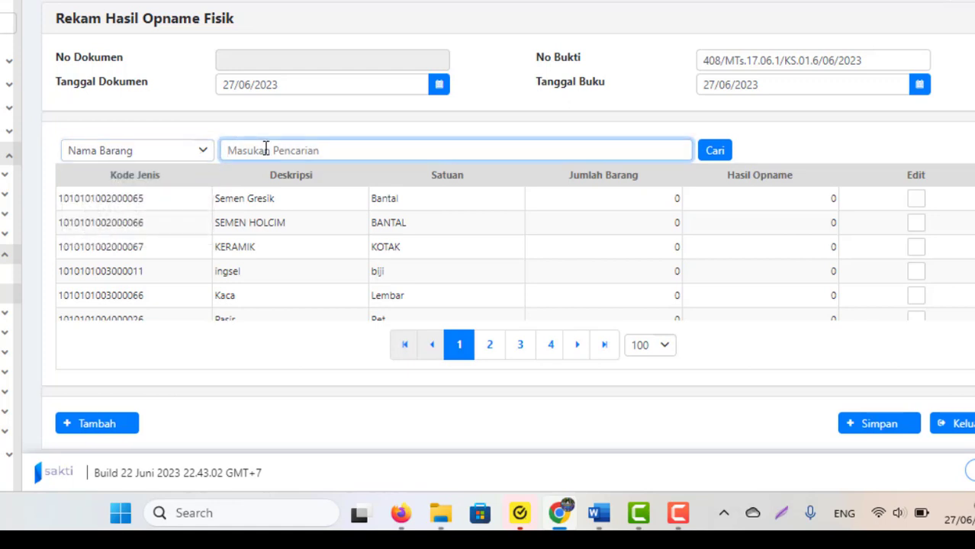
pyautogui.write('bindi')
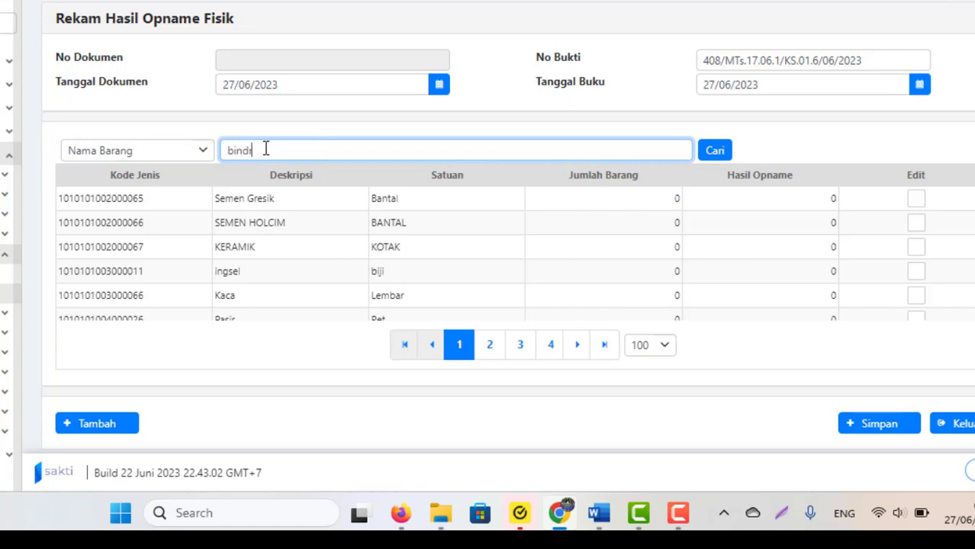
pyautogui.press('BackSpace')
pyautogui.write('er clip')
pyautogui.click(708, 156)
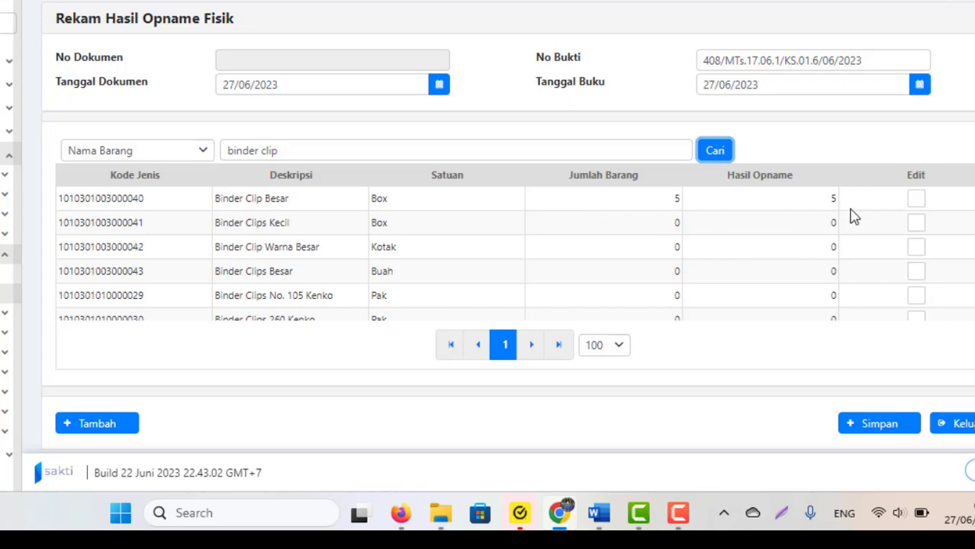
# Set the Hasil Opname of Binder Clip Besar to 0 and save the item edit.
pyautogui.click(916, 201)
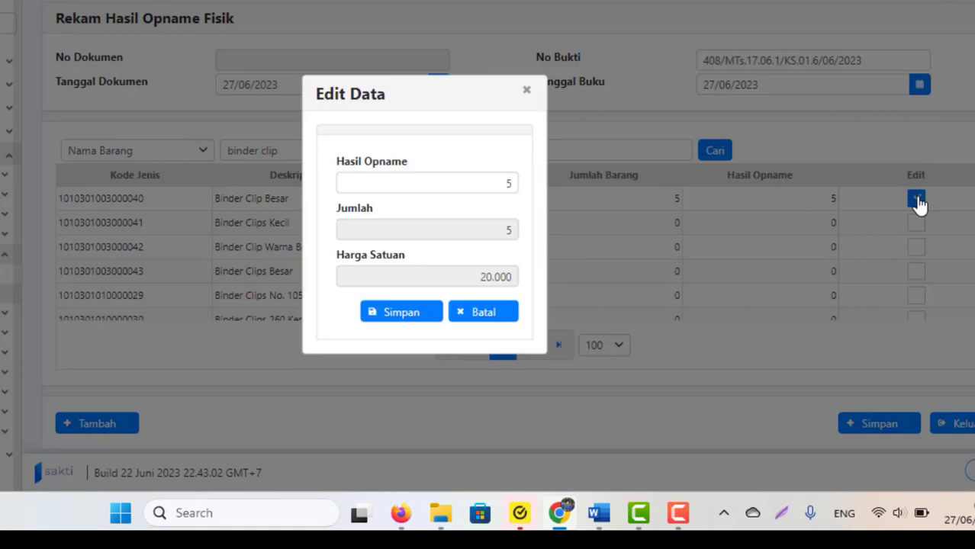
pyautogui.click(372, 183)
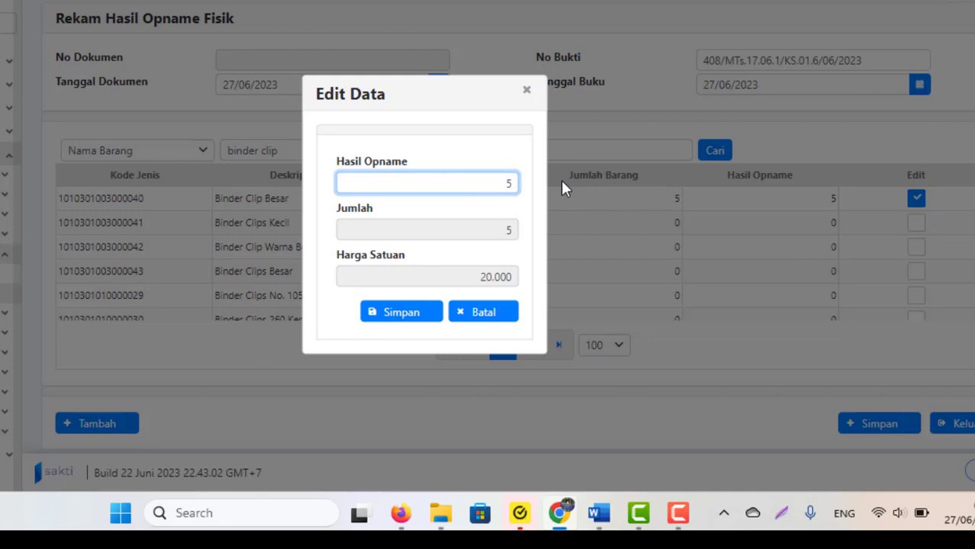
pyautogui.moveTo(501, 180); pyautogui.dragTo(537, 186)
pyautogui.write('0')
pyautogui.click(390, 316)
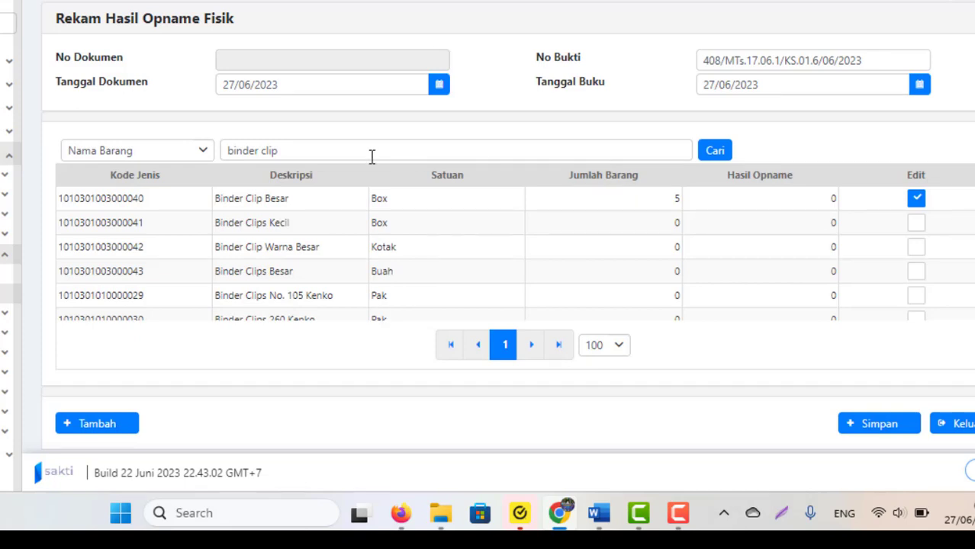
# Reset the item name search and search the list for "kertas f4".
pyautogui.click(286, 149)
pyautogui.hotkey('ctrl', 'a')
pyautogui.press('BackSpace')
pyautogui.click(714, 152)
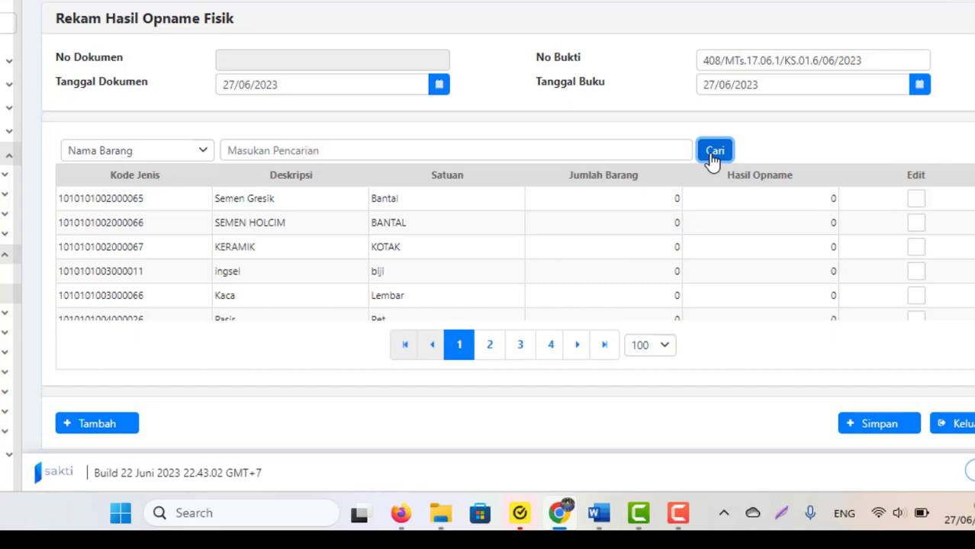
pyautogui.click(266, 152)
pyautogui.write('kertas')
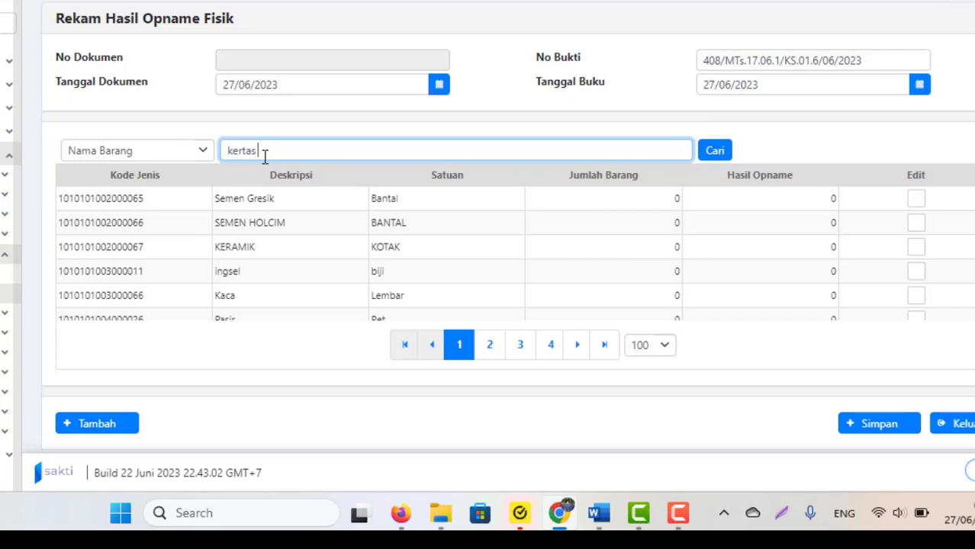
pyautogui.write(' f4')
pyautogui.click(714, 152)
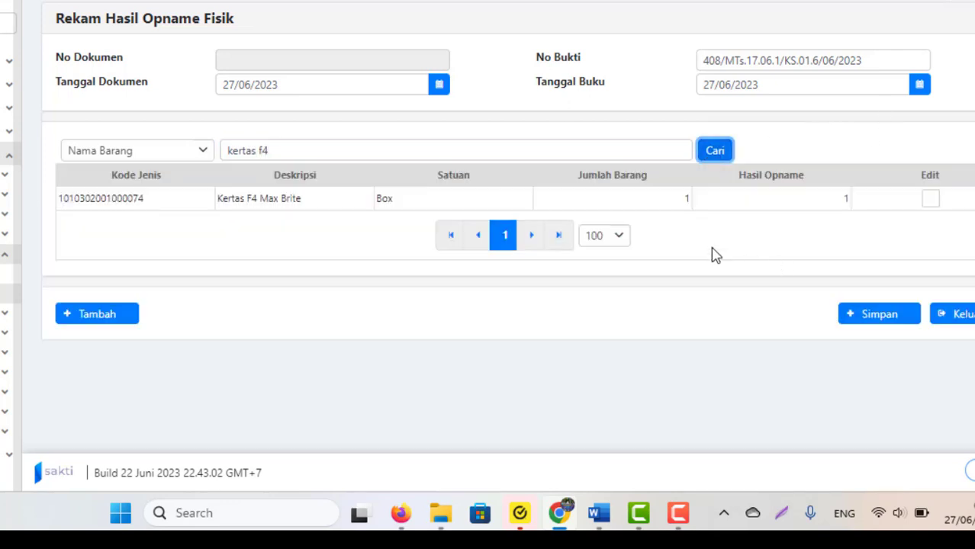
# Set the Hasil Opname of Kertas F4 Max Brite to 0 and save the item edit.
pyautogui.click(931, 202)
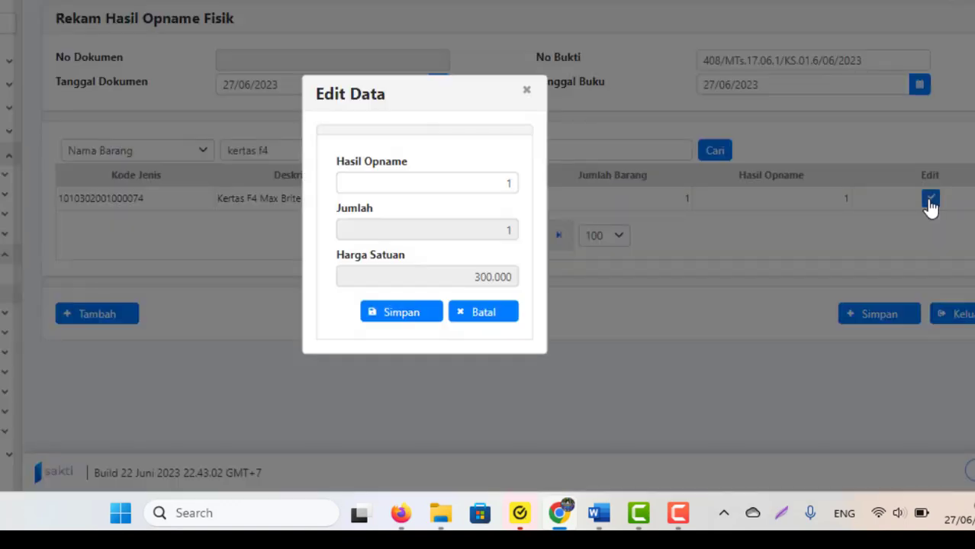
pyautogui.click(428, 176)
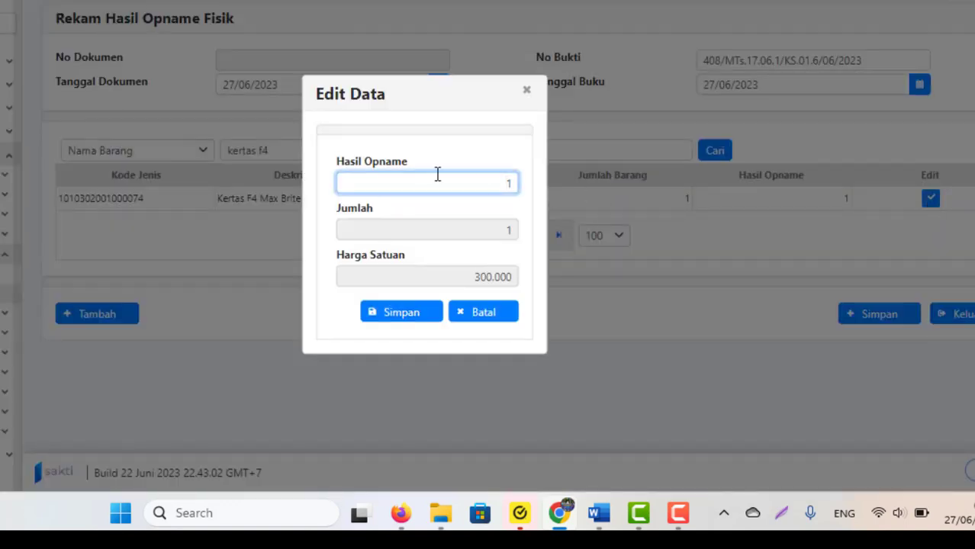
pyautogui.doubleClick(514, 175)
pyautogui.write('0')
pyautogui.click(381, 312)
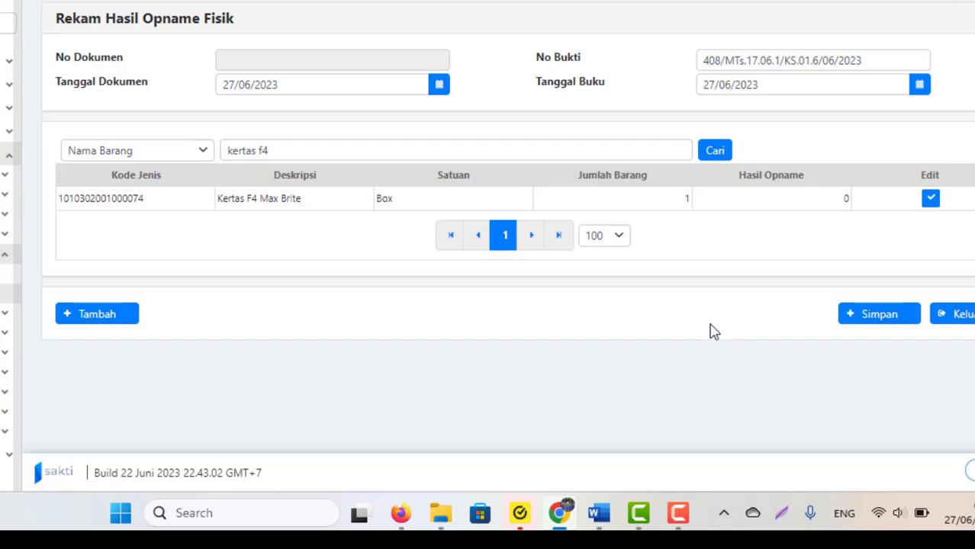
# Replace the item name search with "kertas cover" and run it.
pyautogui.moveTo(278, 152); pyautogui.dragTo(126, 126)
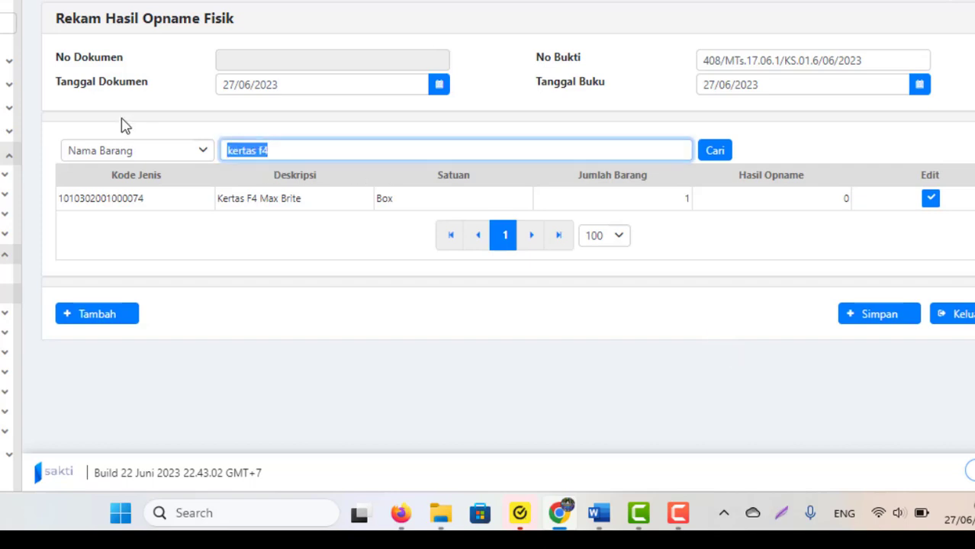
pyautogui.press('BackSpace')
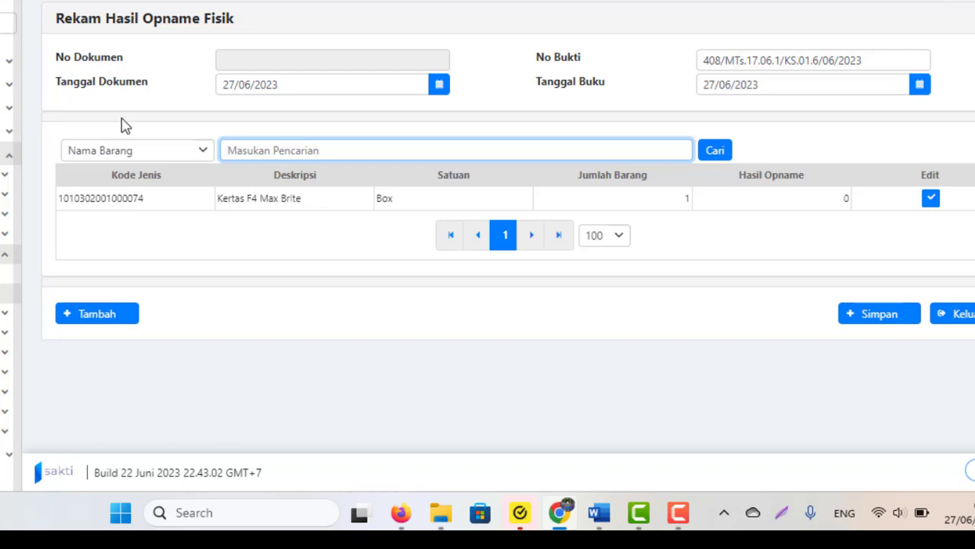
pyautogui.write('kerta')
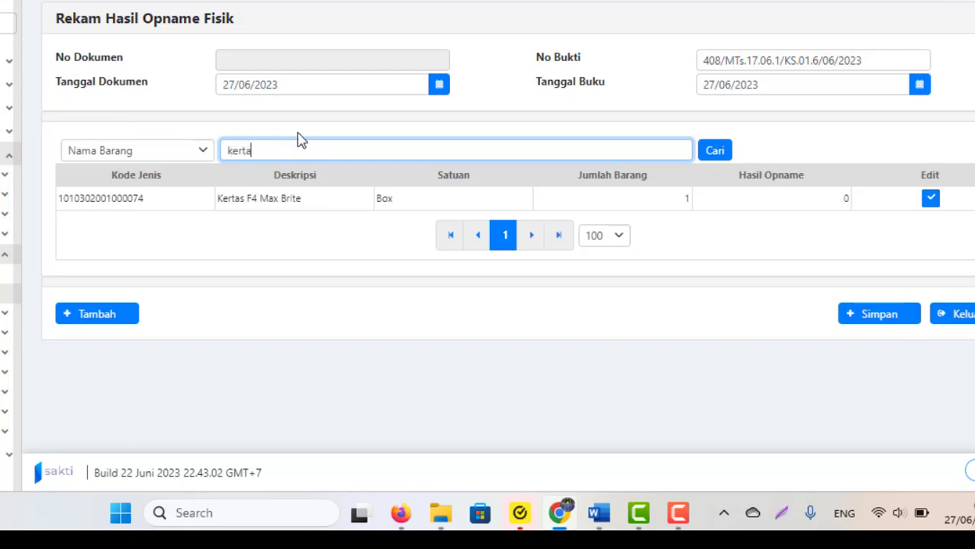
pyautogui.write('s cover')
pyautogui.click(718, 152)
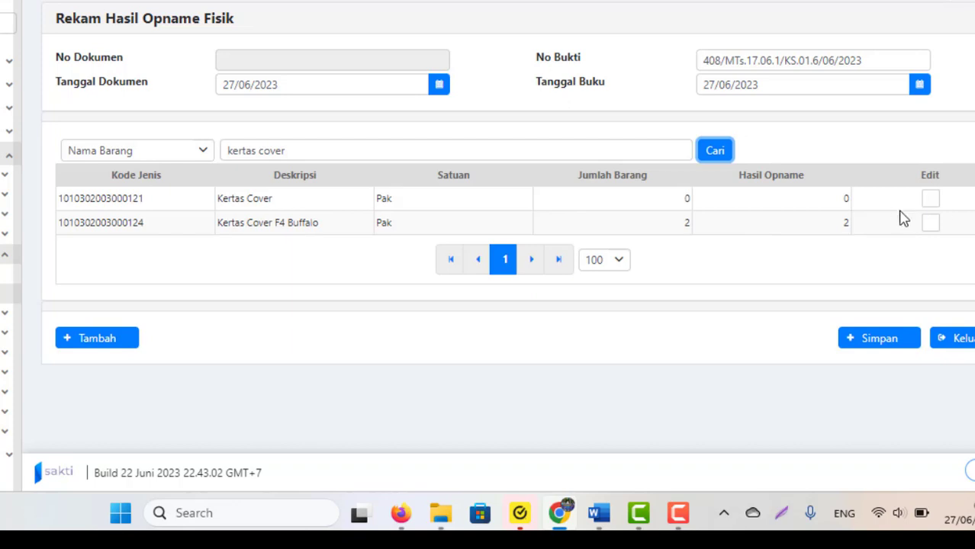
# Set the Hasil Opname of Kertas Cover F4 Buffalo to 0 and save the item edit.
pyautogui.click(929, 226)
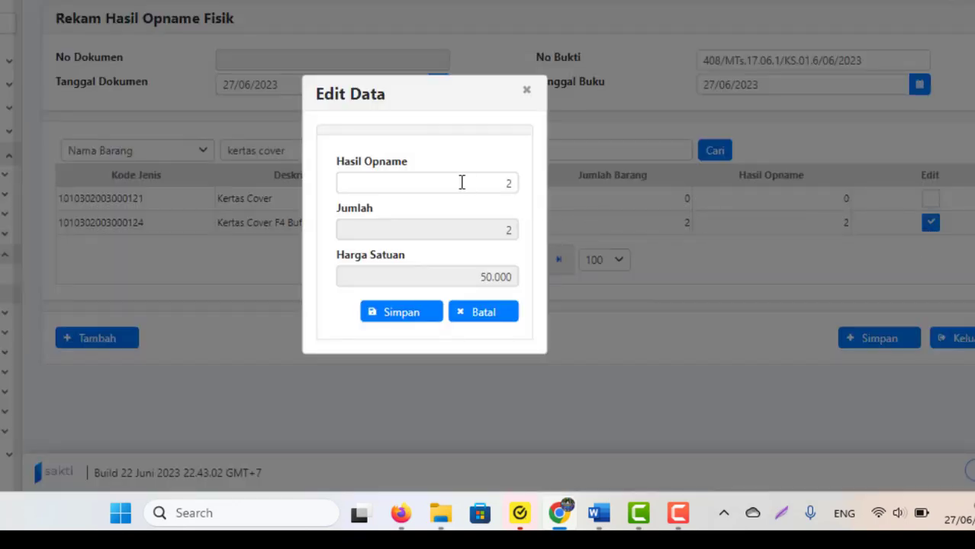
pyautogui.click(461, 182)
pyautogui.press('BackSpace')
pyautogui.write('0')
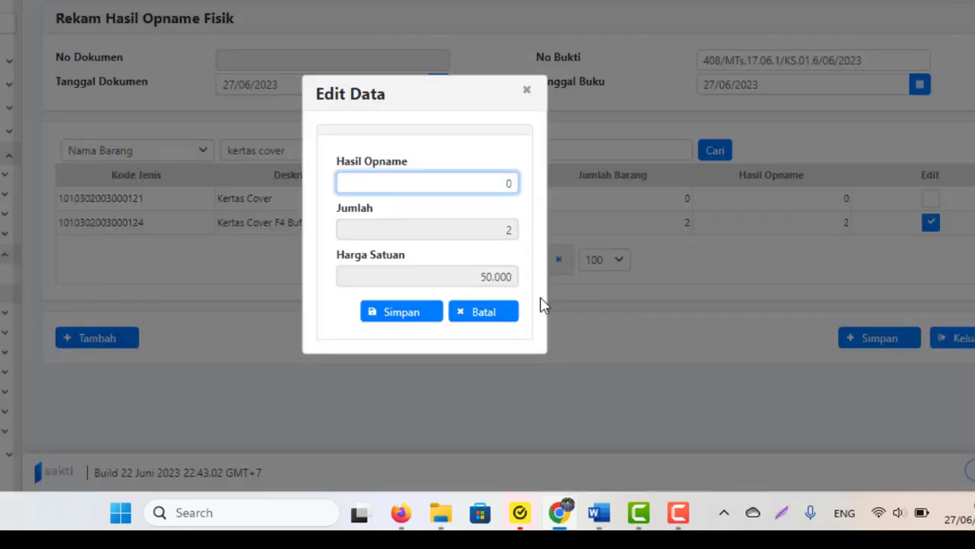
pyautogui.click(372, 314)
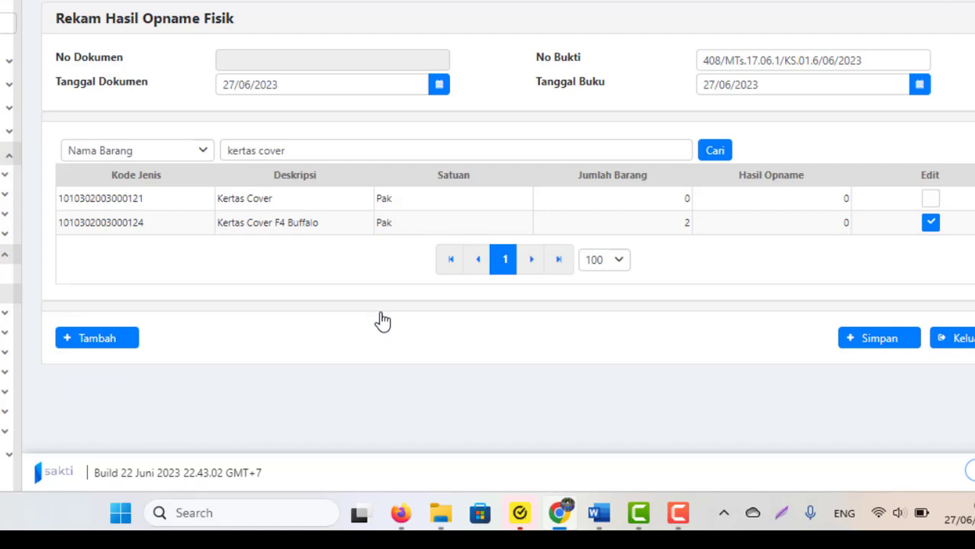
# Clear the item search to list all items and save the whole stocktake record.
pyautogui.tripleClick(288, 151)
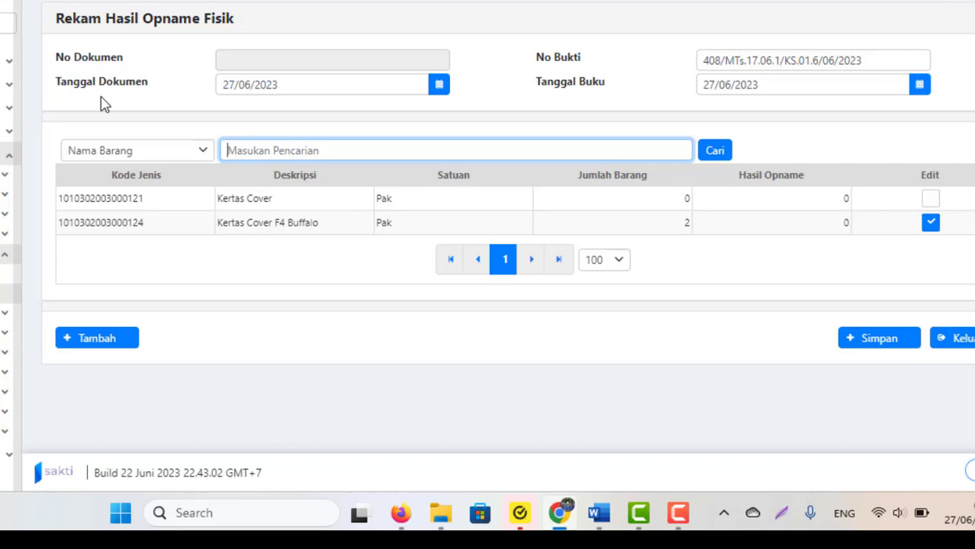
pyautogui.click(708, 151)
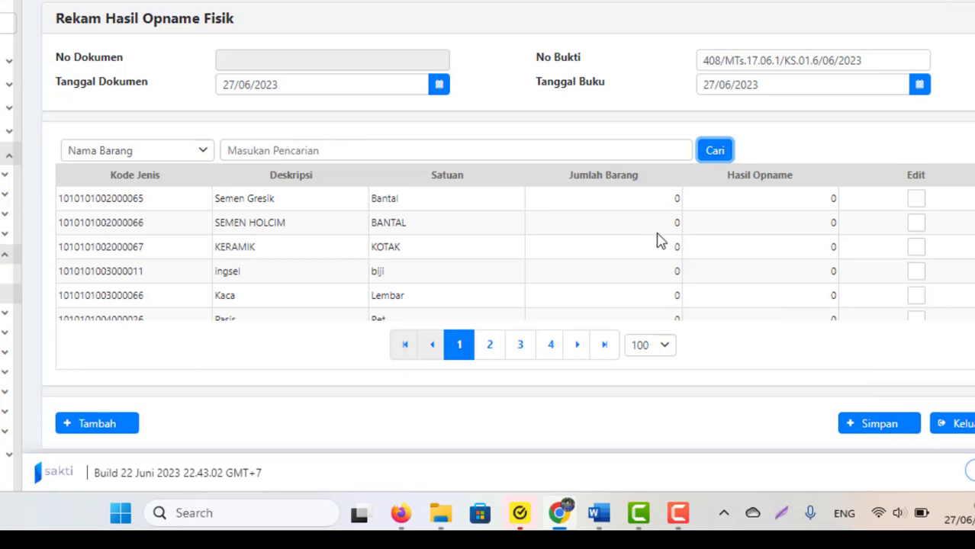
pyautogui.click(864, 433)
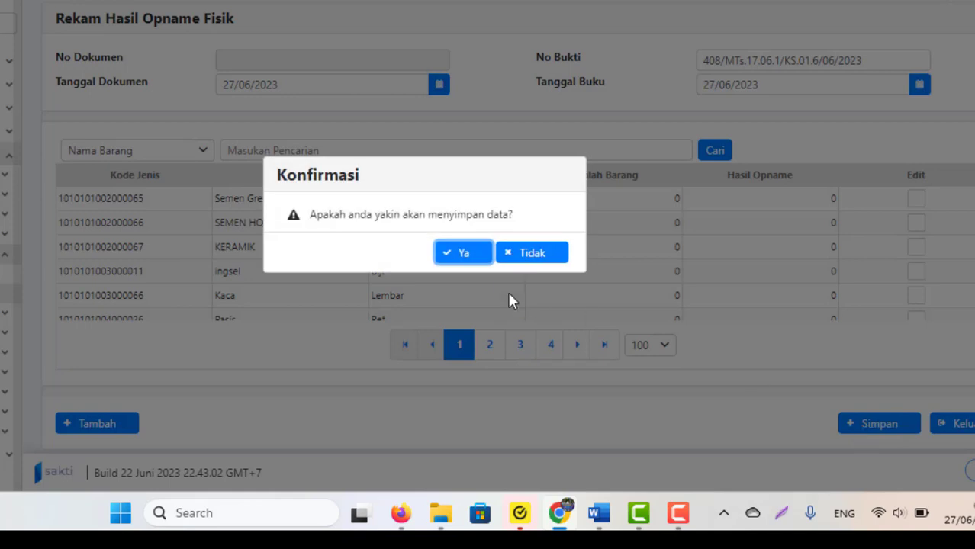
pyautogui.click(459, 258)
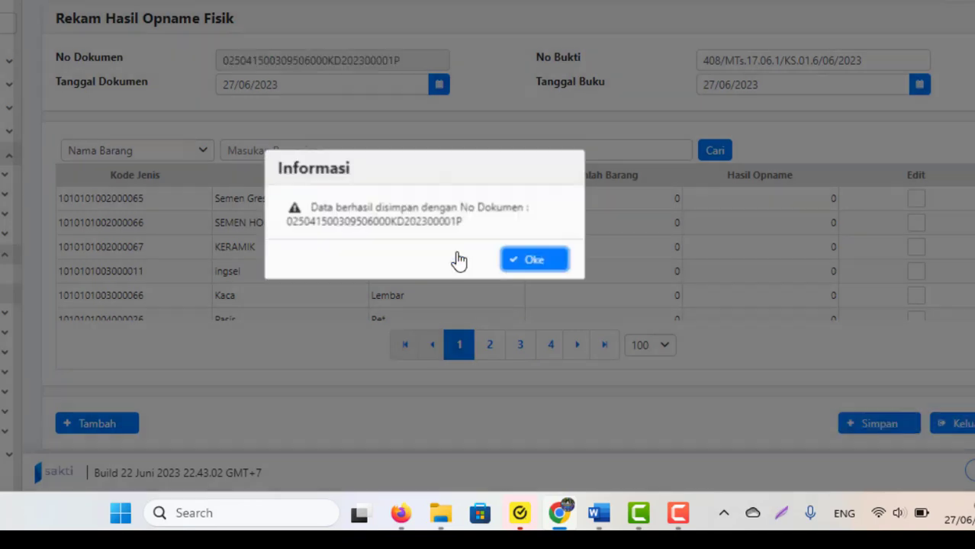
pyautogui.click(538, 261)
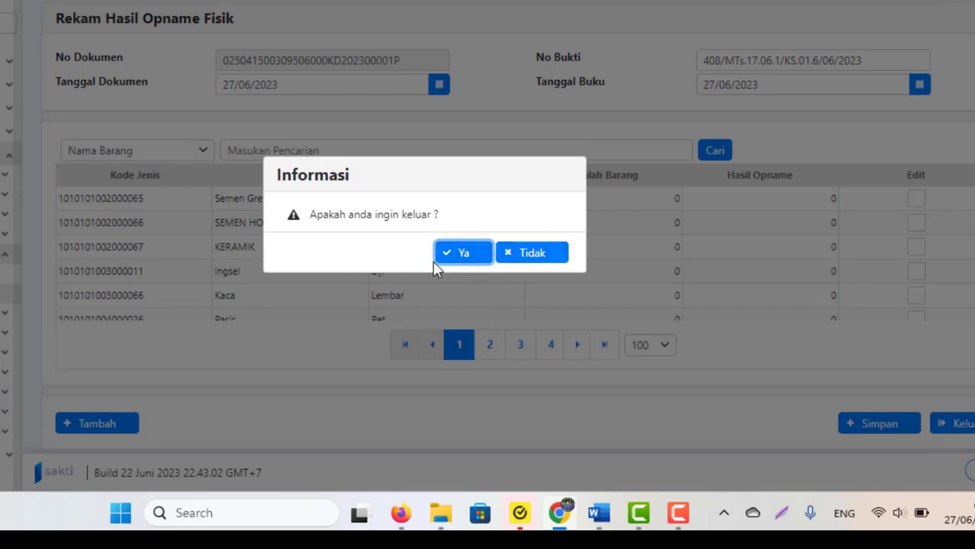
# Exit the stocktake form, reopen the saved document dated 27-06-2023 for editing to check its recorded items, and close it.
pyautogui.click(460, 257)
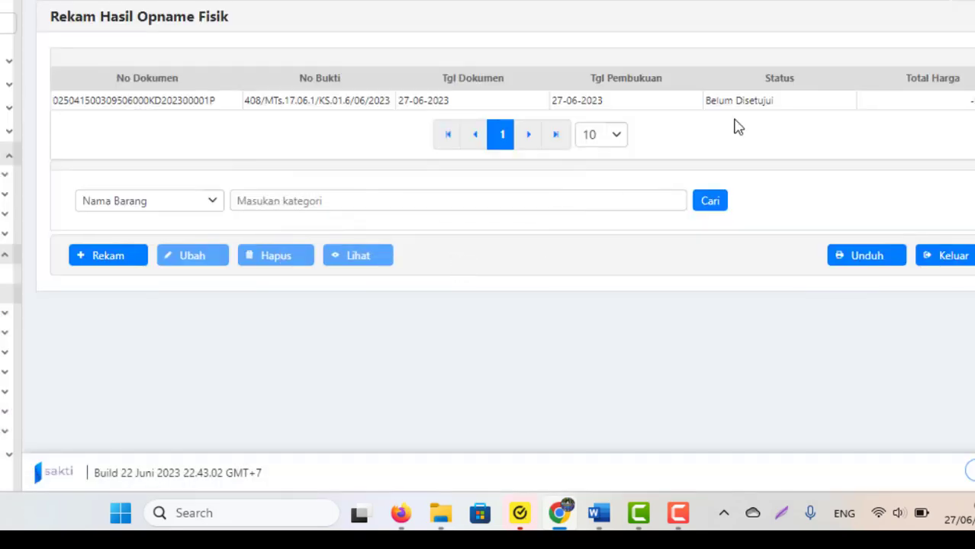
pyautogui.click(379, 106)
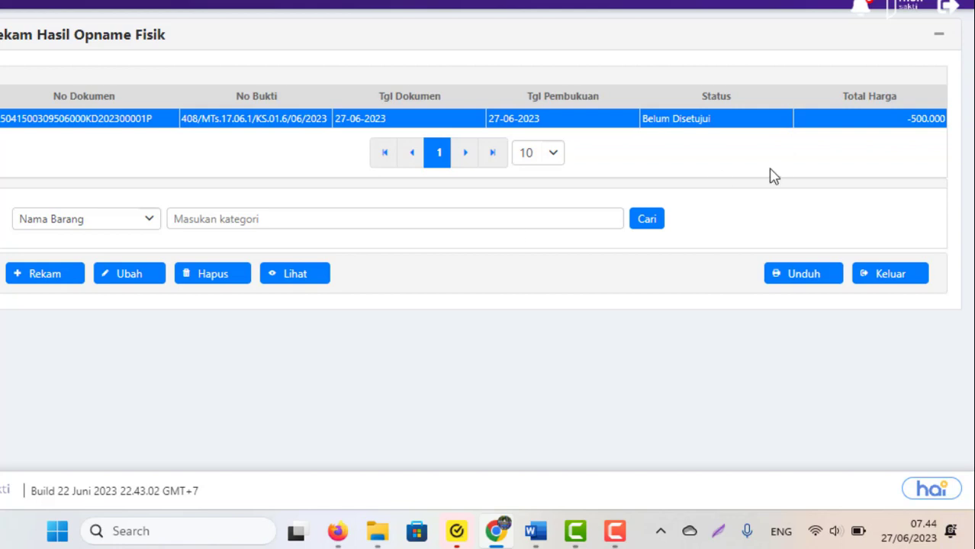
pyautogui.click(132, 273)
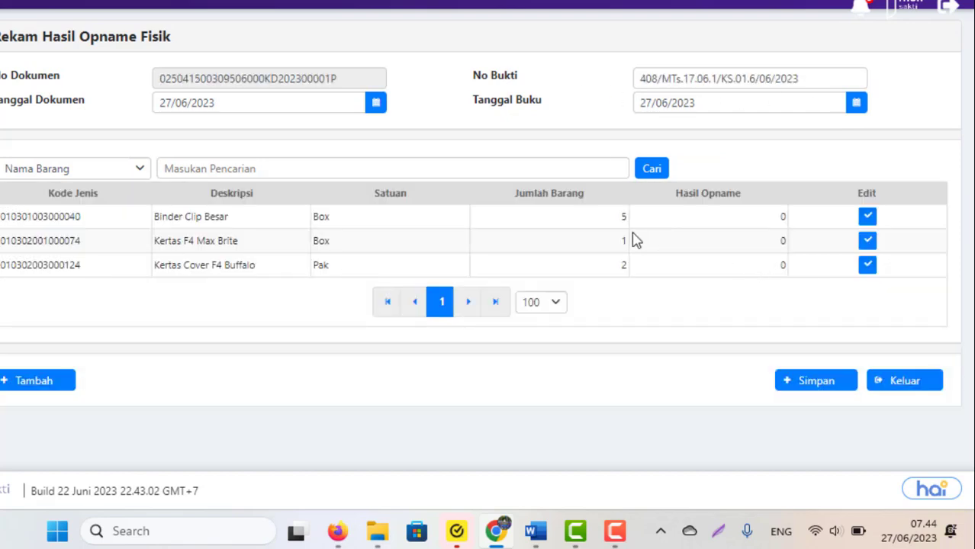
pyautogui.click(888, 396)
pyautogui.click(404, 272)
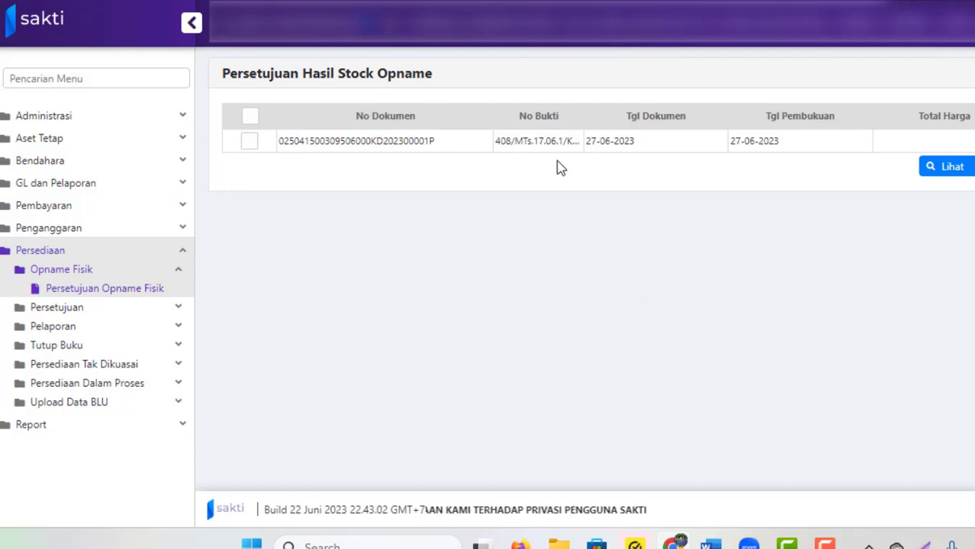
# View the item details of the 27-06-2023 stocktake document in Persetujuan Hasil Stock Opname, and exit the details.
pyautogui.click(248, 144)
pyautogui.click(935, 168)
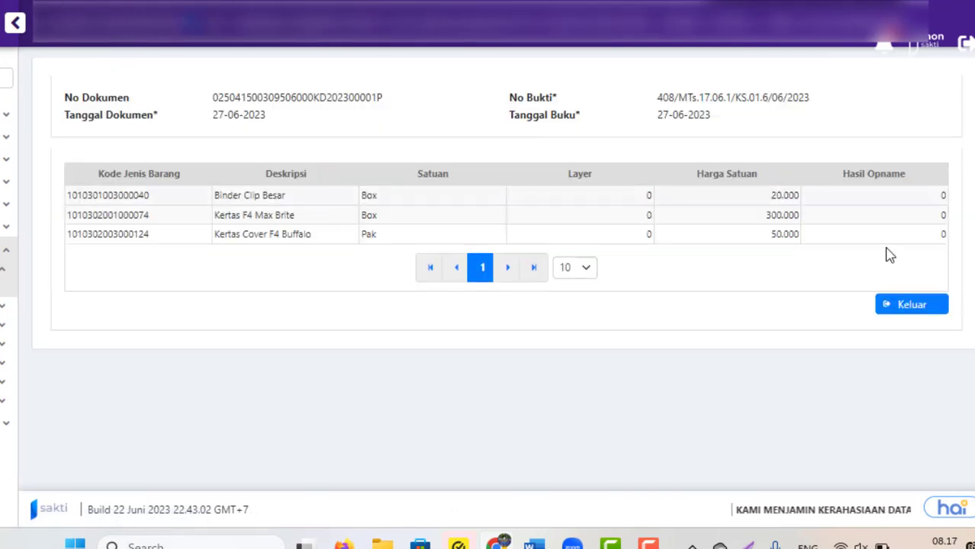
pyautogui.click(914, 310)
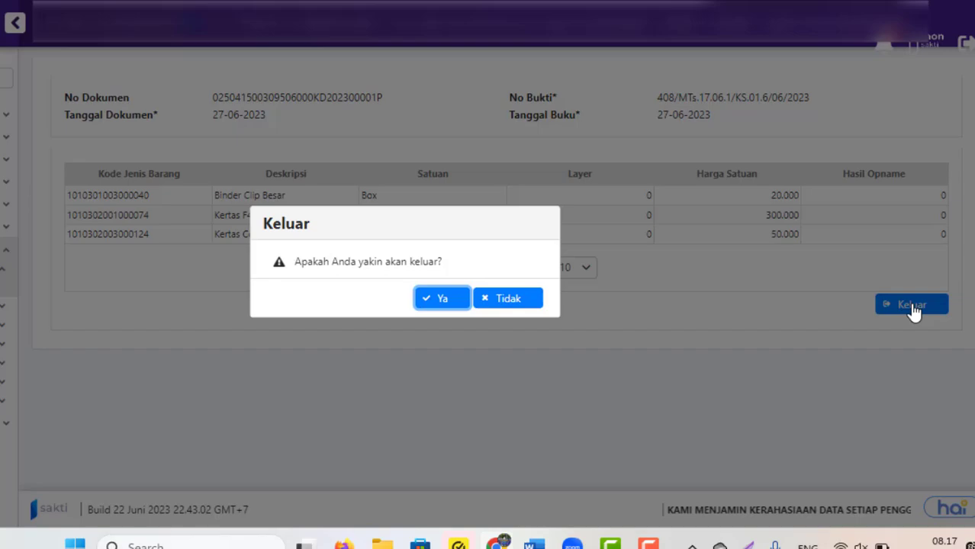
pyautogui.click(444, 303)
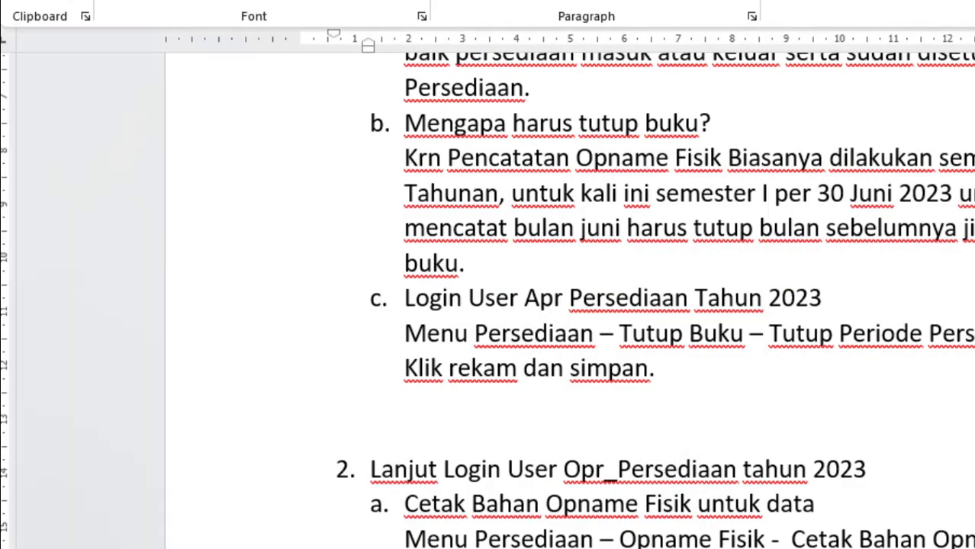
# Review the steps for closing the inventory books for Jan – Mei 2023 in the Word guide on opname fisik.
pyautogui.moveTo(967, 229); pyautogui.dragTo(946, 171)
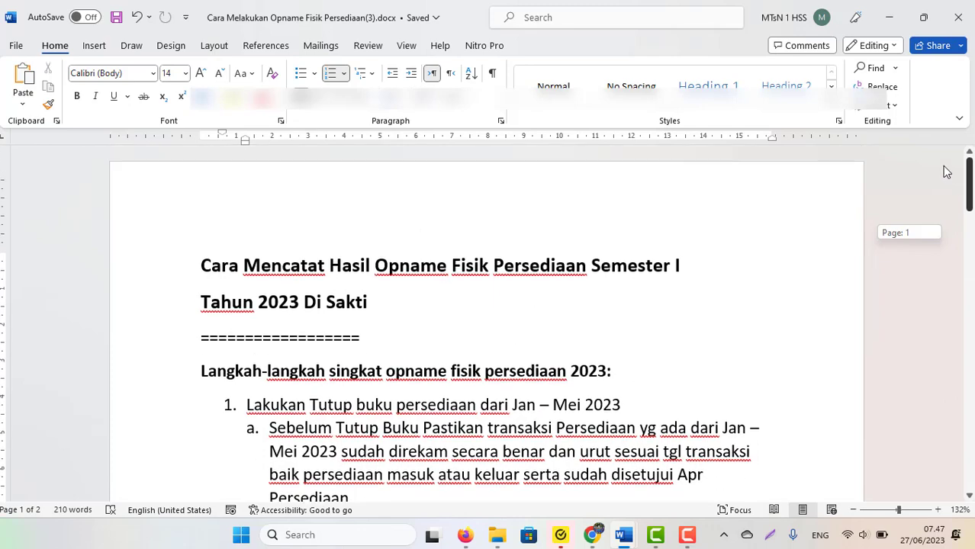
pyautogui.moveTo(939, 235); pyautogui.dragTo(914, 213)
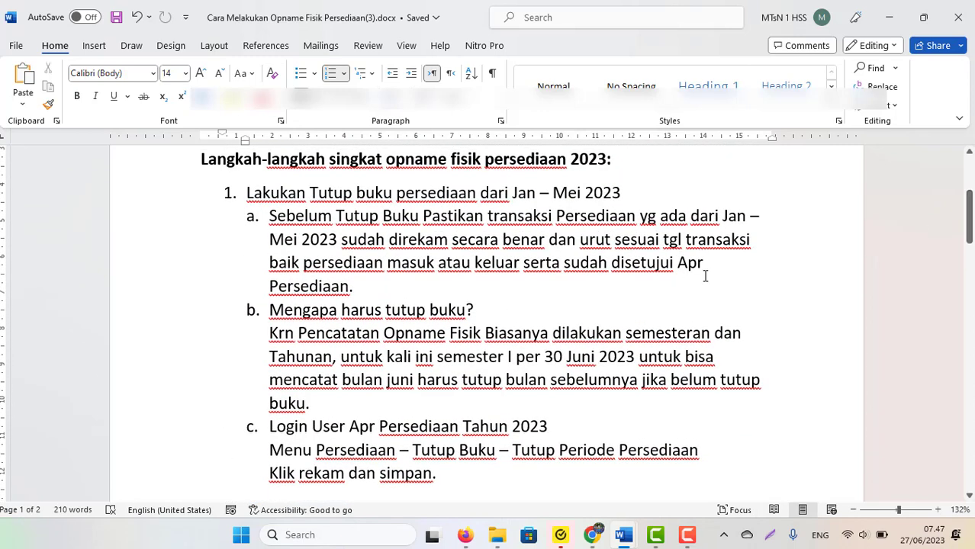